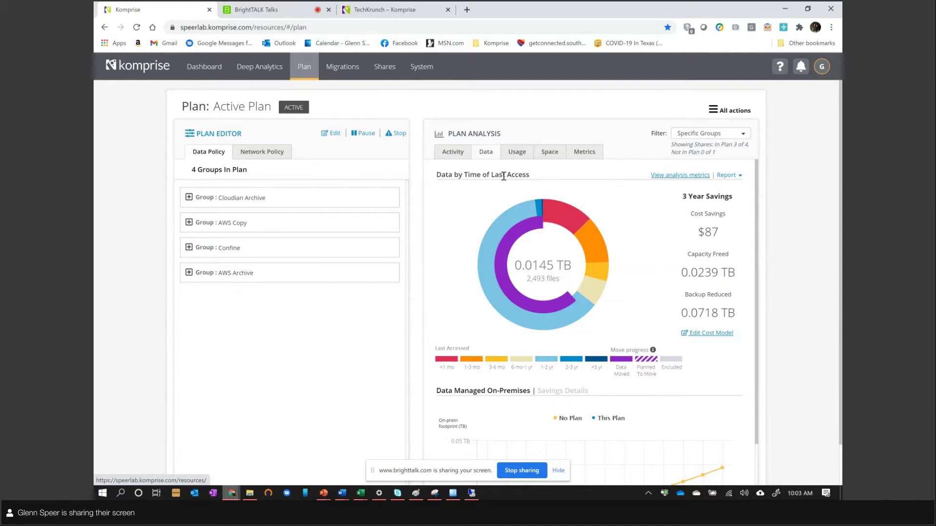
Examine the plan's usage chart of space consumed by file type and last access, including the virtual machine and log files.
click(518, 152)
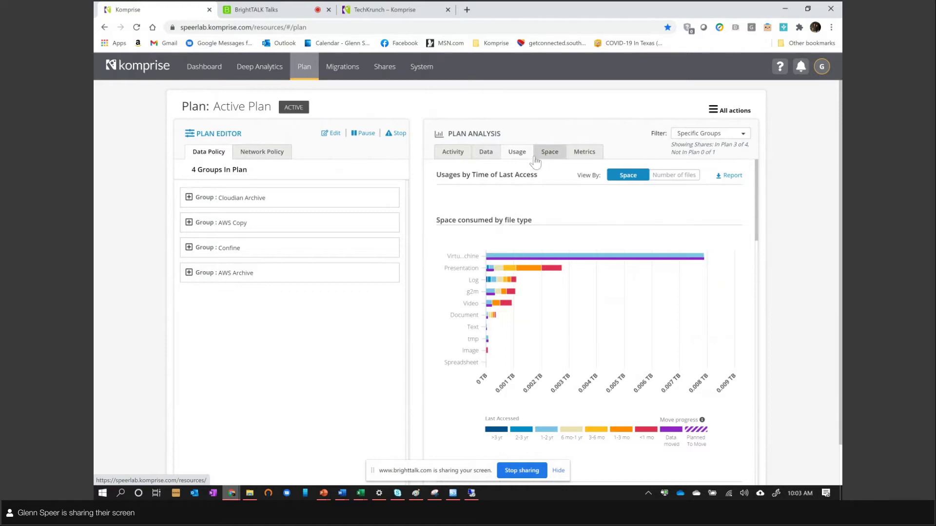
mouse_move(704, 286)
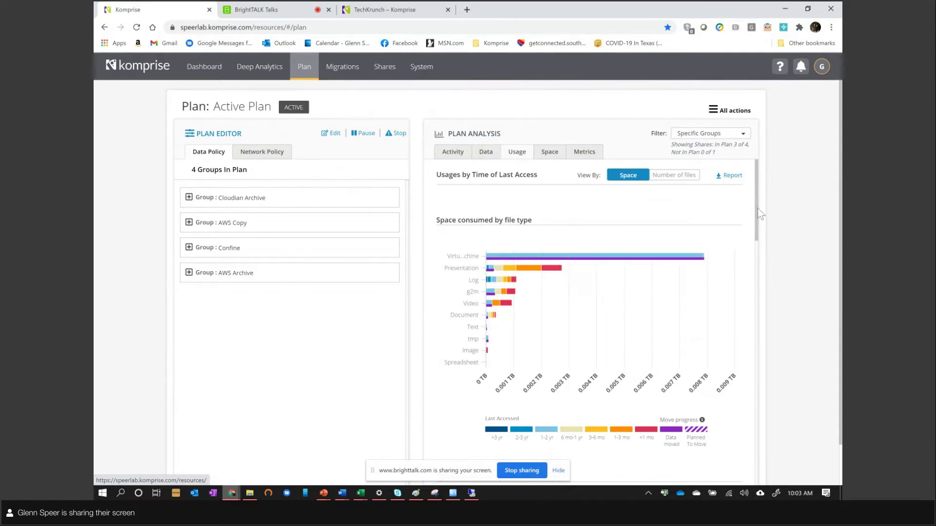
mouse_move(757, 206)
mouse_down()
mouse_move(756, 454)
mouse_move(746, 213)
mouse_up()
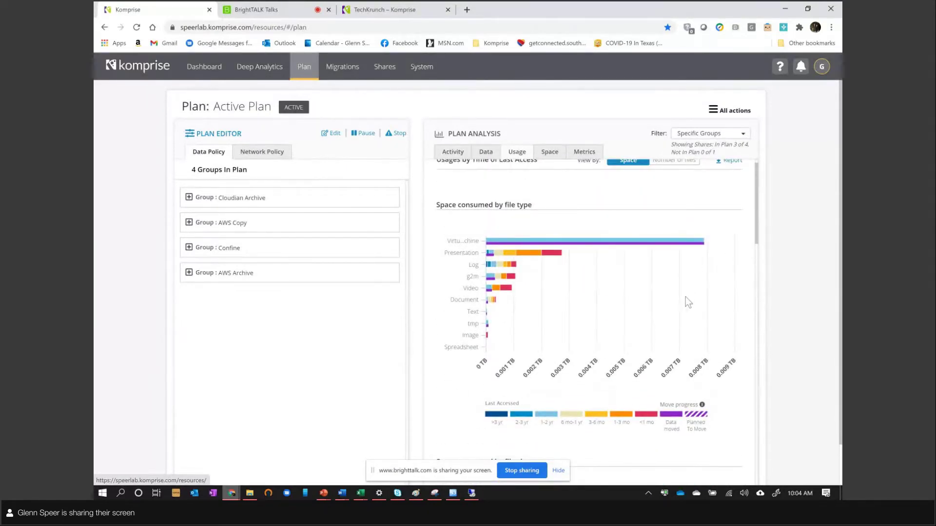
scroll(686, 297, up, 1)
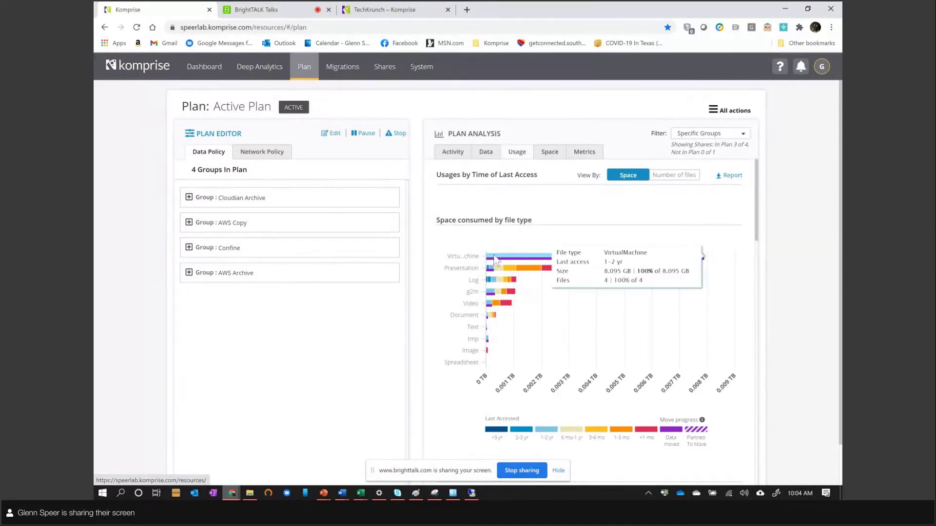
mouse_move(497, 258)
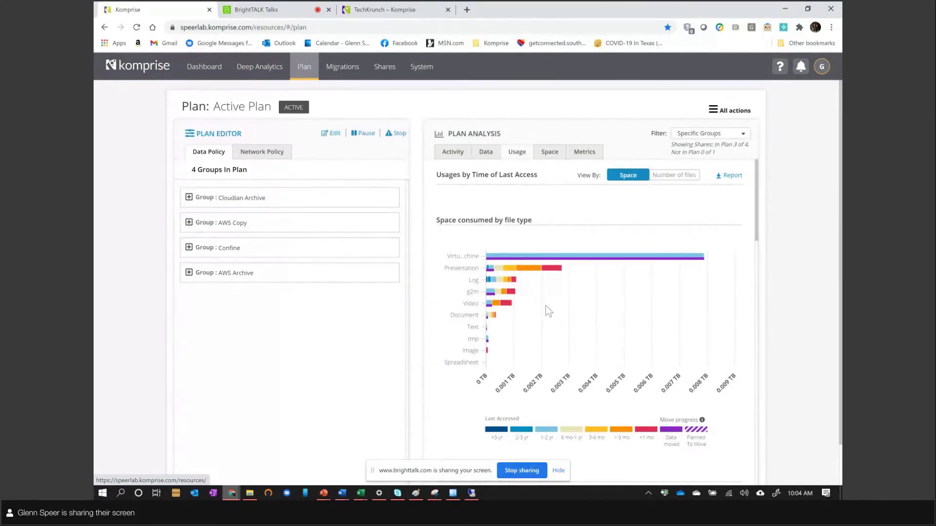
mouse_move(515, 287)
In Deep Analytics, filter the All Data query to the Log file type.
click(259, 71)
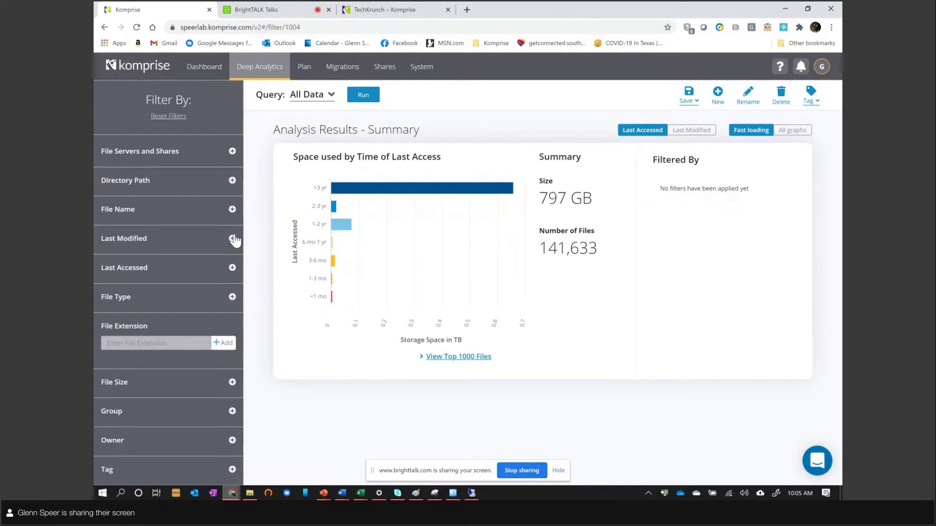
click(233, 299)
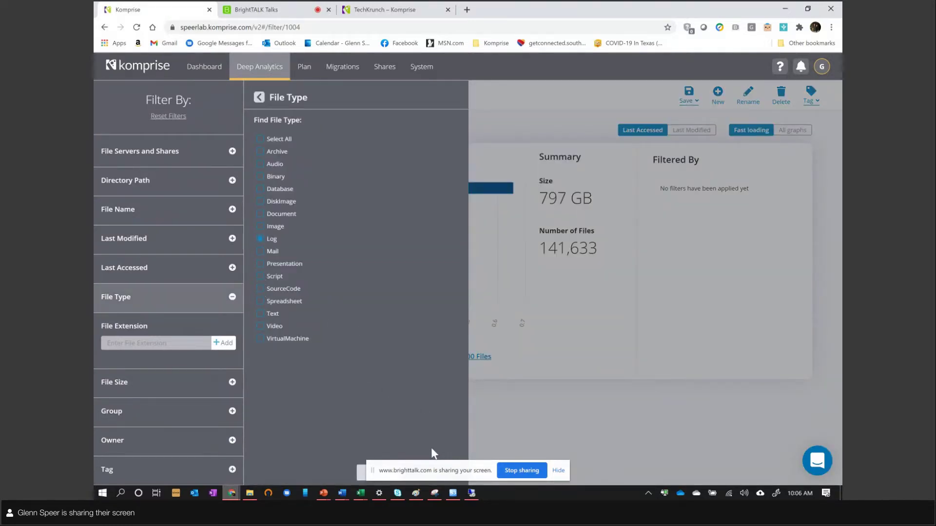
drag(451, 466, 606, 435)
click(431, 473)
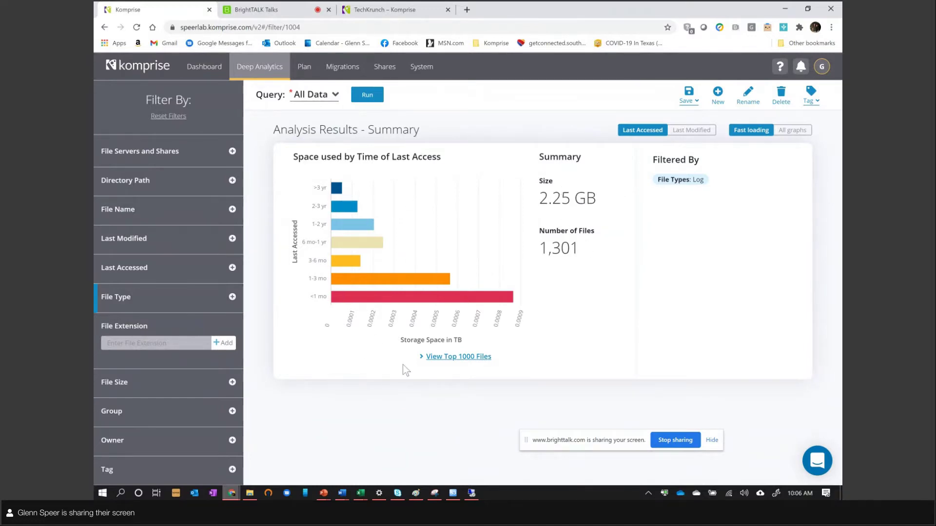
Show the top 1000 log files and look through their sizes, last access ages, owners and shares.
click(481, 357)
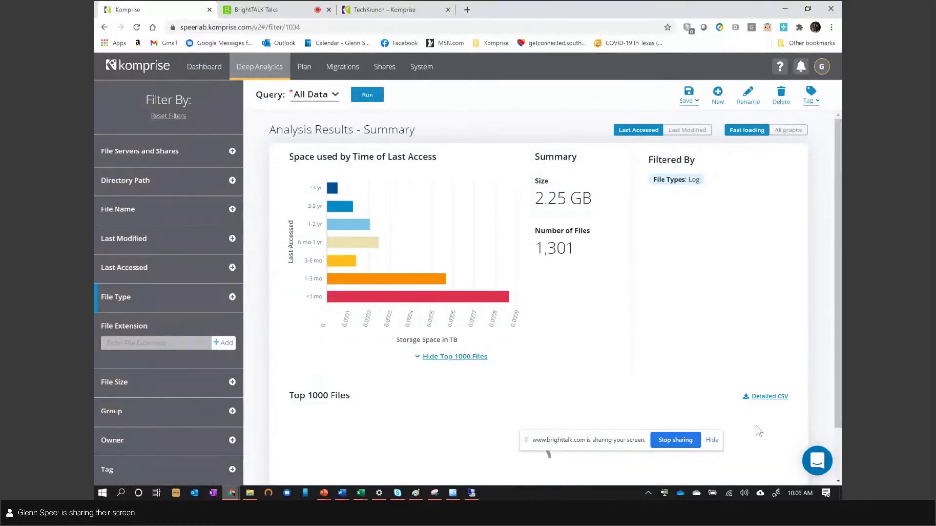
scroll(756, 426, down, 1)
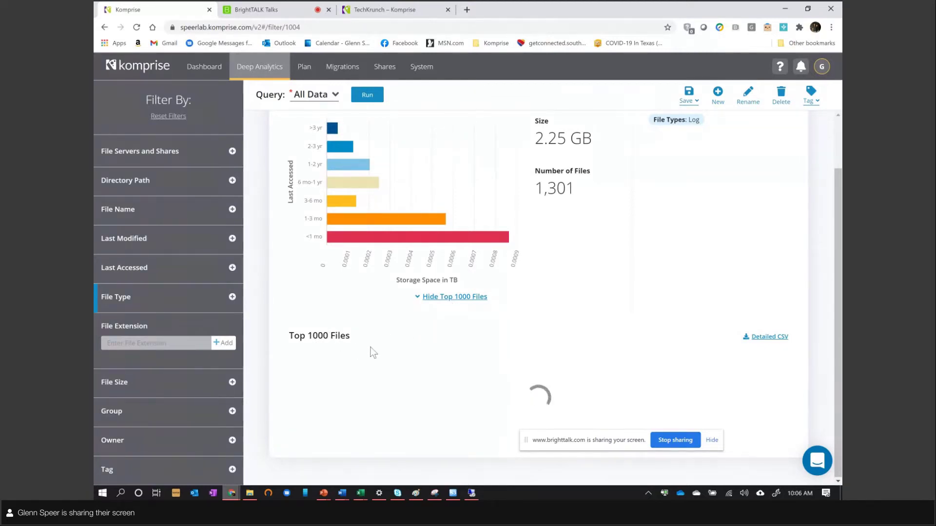
scroll(591, 409, down, 5)
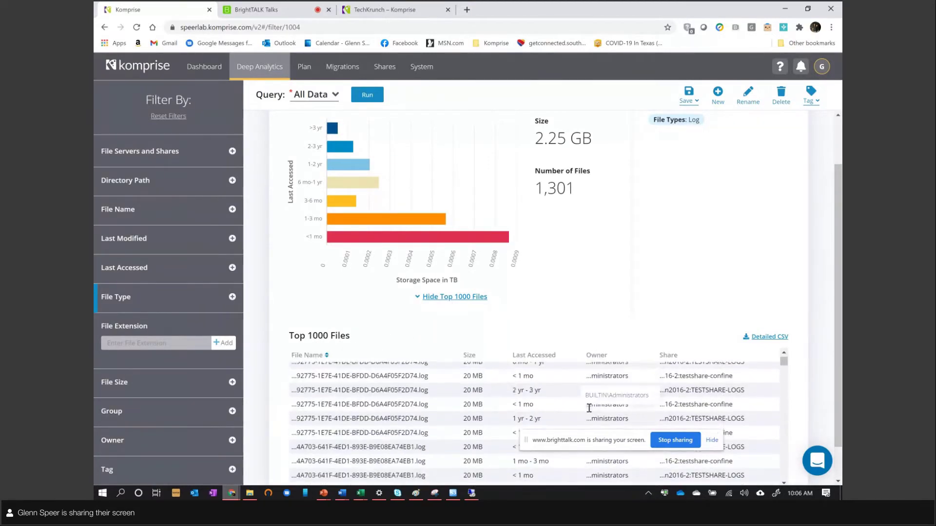
scroll(585, 409, up, 5)
scroll(665, 252, up, 2)
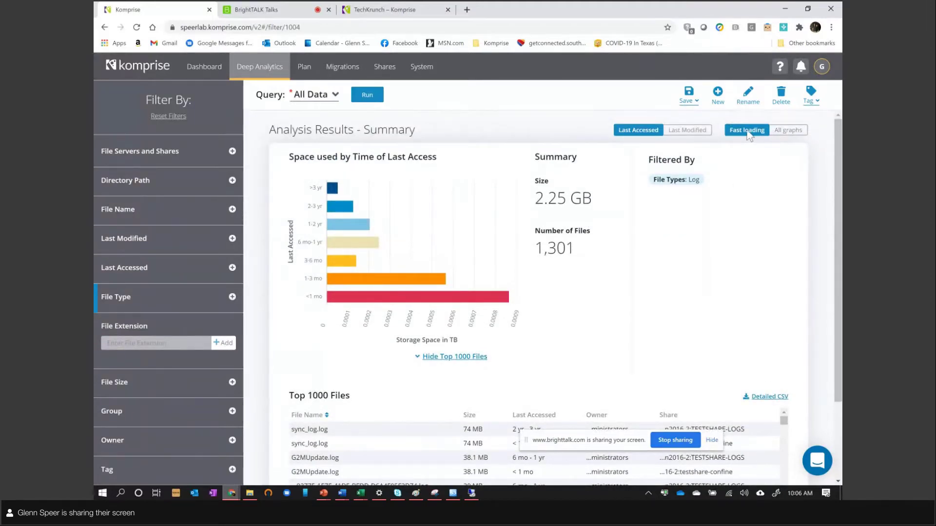
Display all graphs for the log files and examine the space used by shares, file servers, owners, groups and extensions.
click(788, 130)
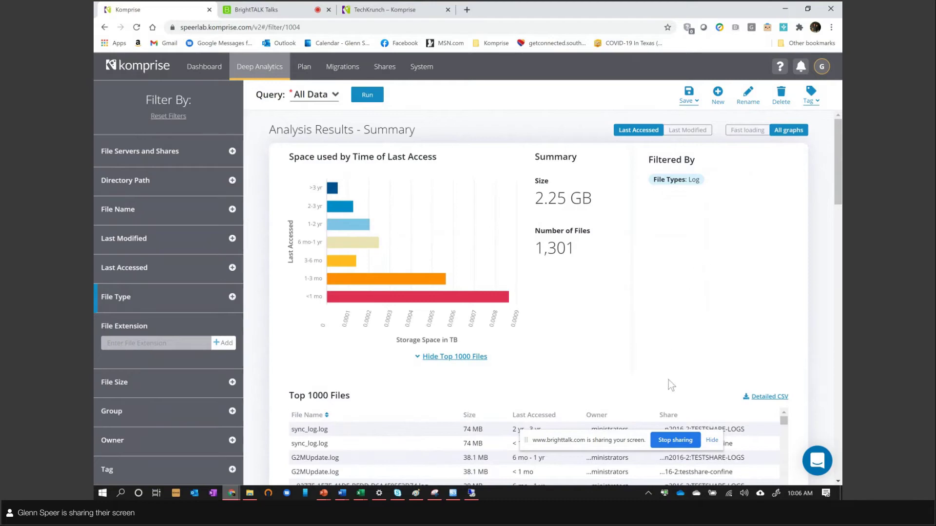
scroll(732, 278, down, 8)
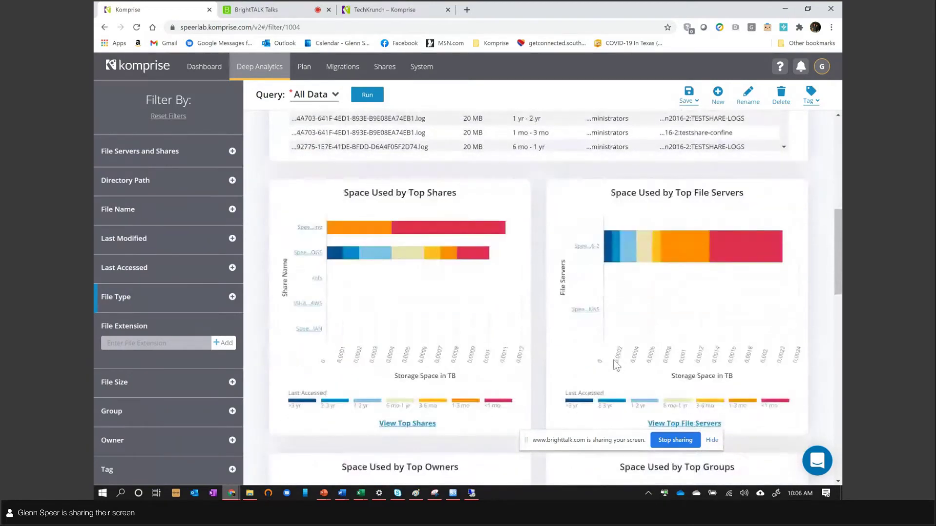
scroll(616, 365, down, 8)
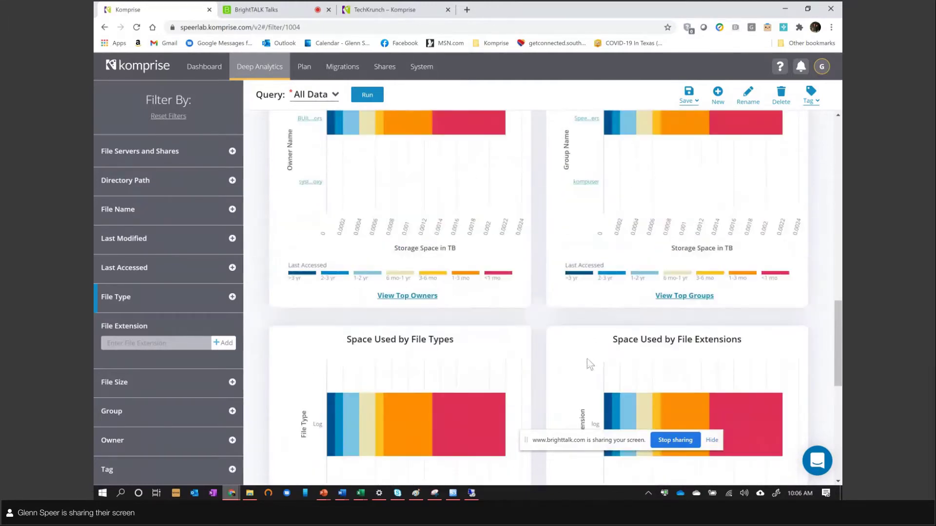
scroll(587, 358, up, 4)
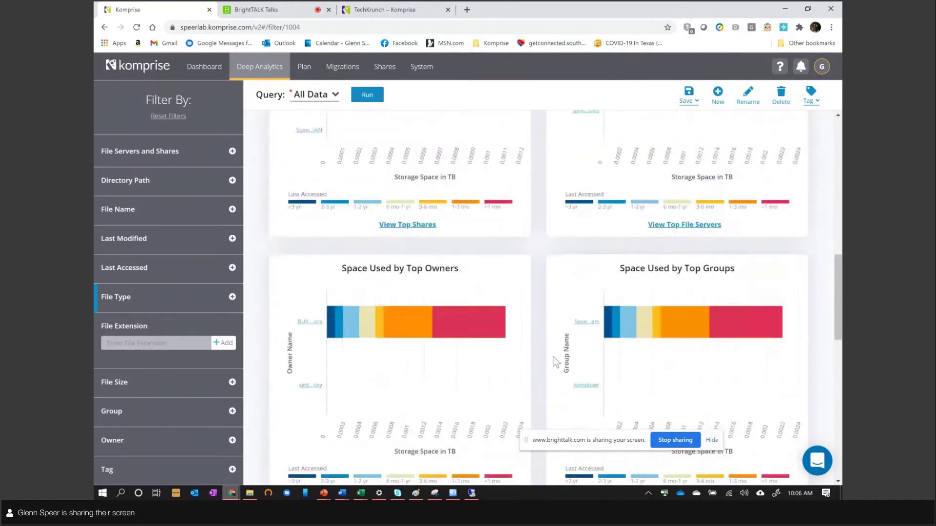
scroll(554, 361, up, 2)
scroll(555, 359, up, 3)
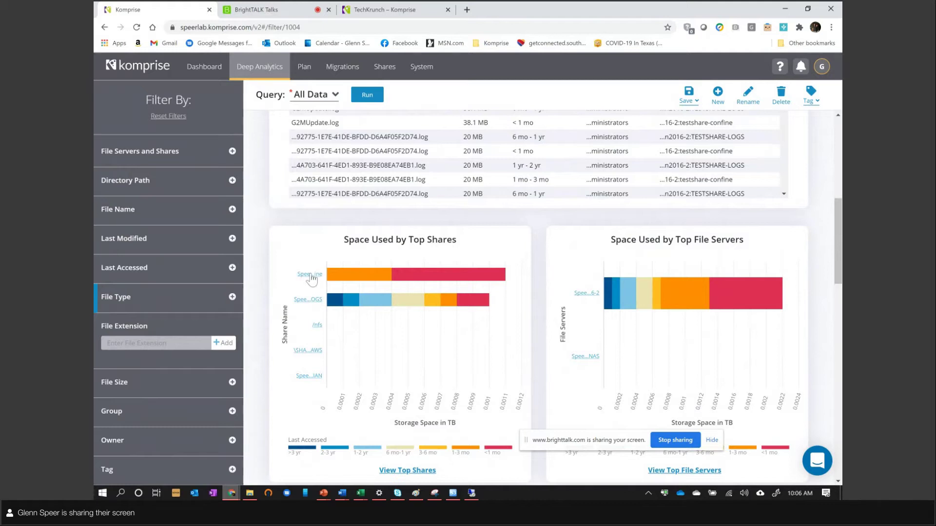
mouse_move(415, 282)
Return to the active plan, collapse the Cloudian Archive group and look briefly over the Confine group's policy.
click(307, 67)
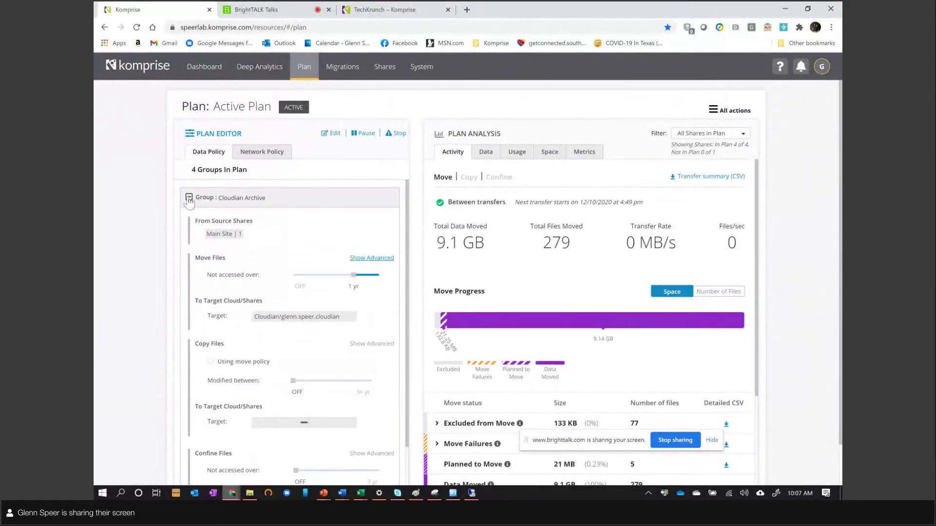
click(189, 199)
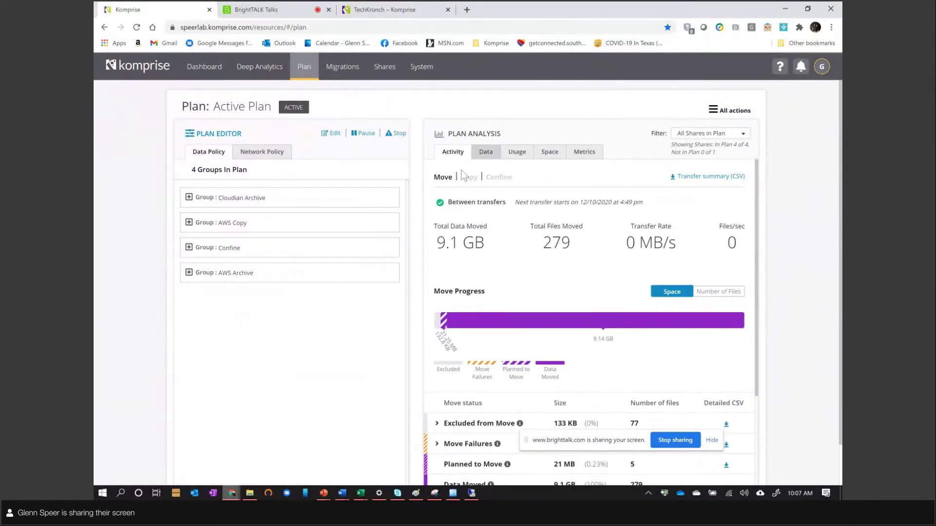
click(189, 248)
scroll(295, 282, down, 1)
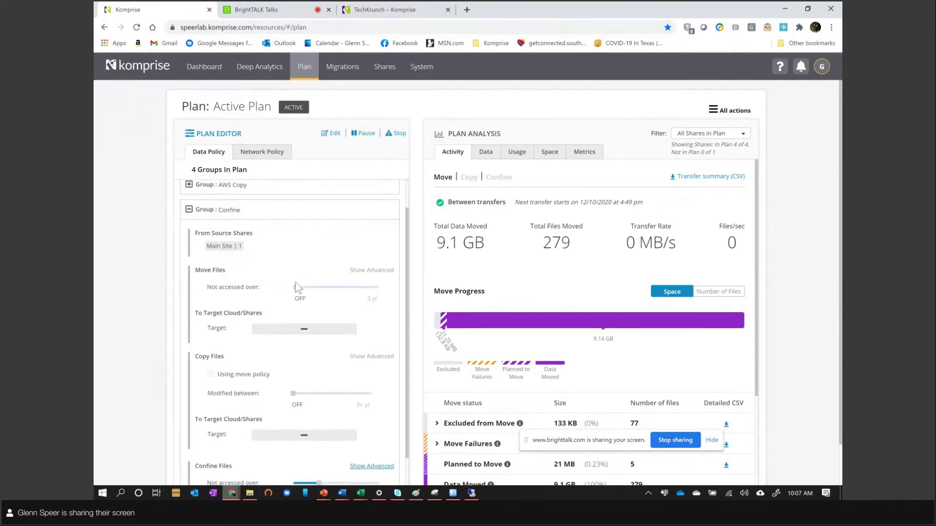
scroll(281, 273, up, 1)
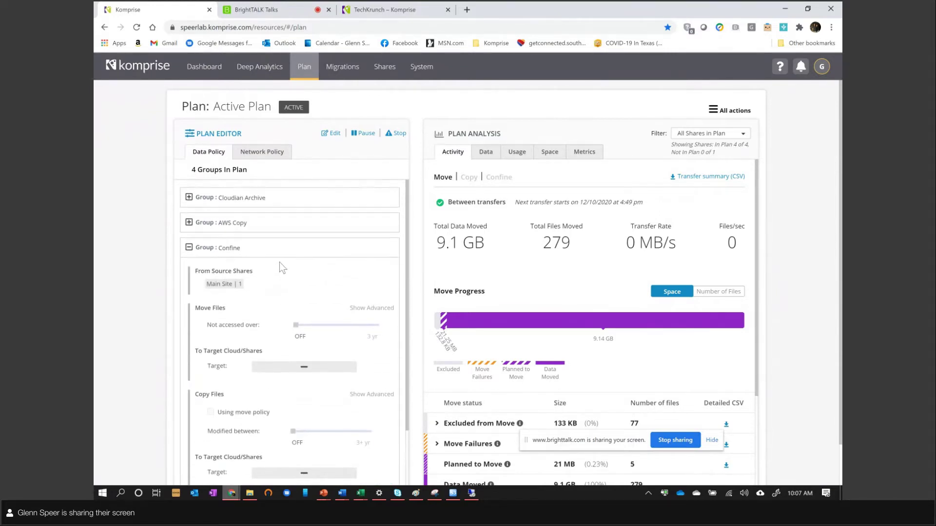
click(189, 248)
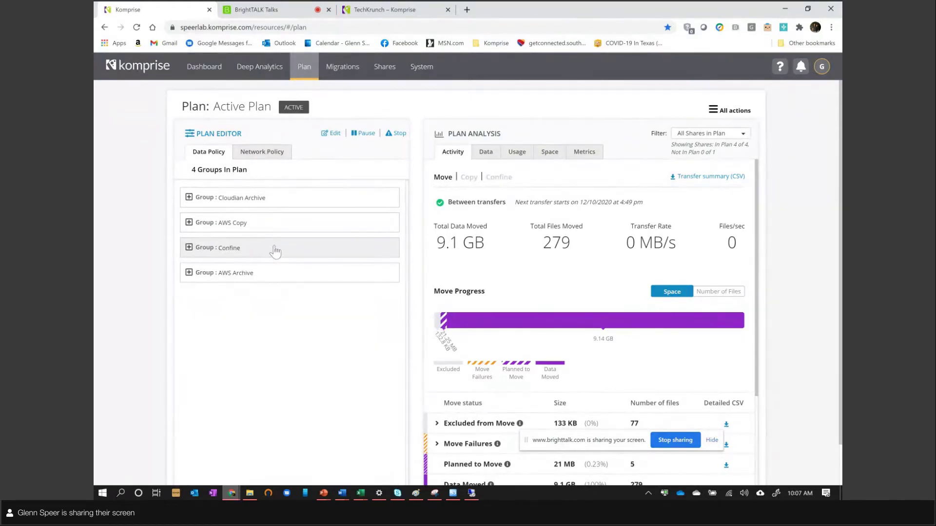
Examine the Confine group's source share, its not-accessed threshold for confining files and the hidden folder they go to.
click(201, 249)
scroll(225, 249, down, 1)
mouse_move(229, 239)
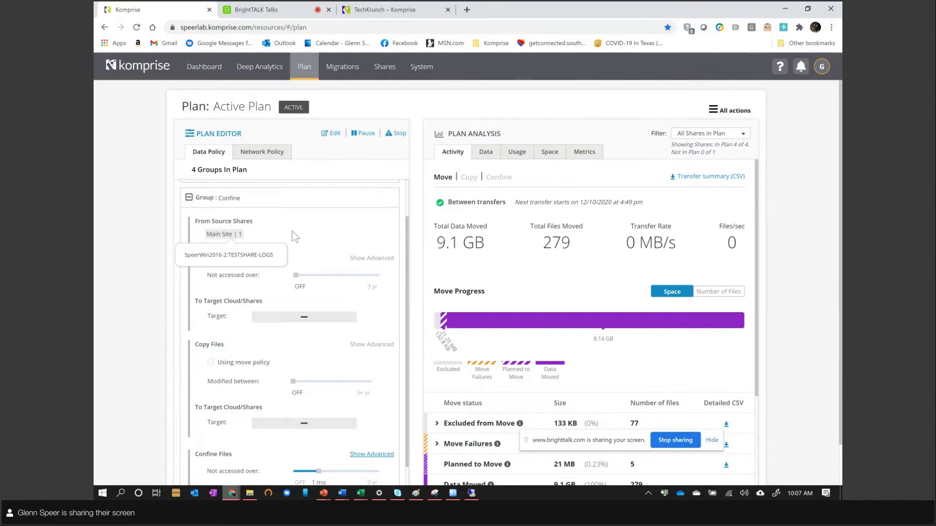
scroll(285, 249, down, 2)
scroll(286, 266, up, 3)
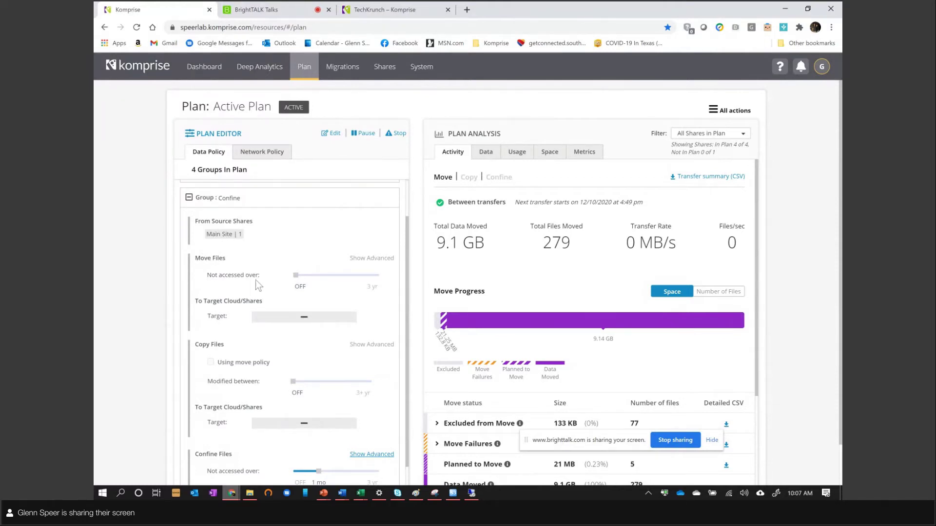
scroll(216, 285, down, 2)
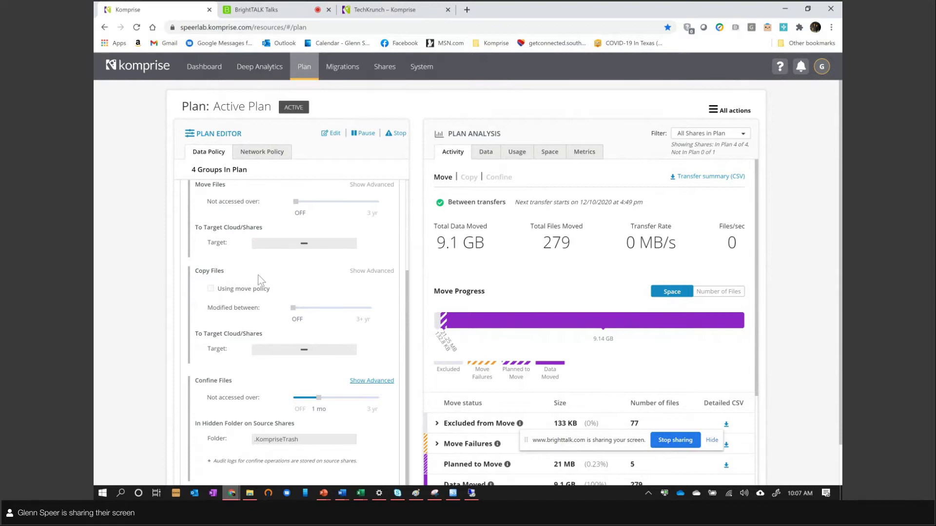
scroll(249, 297, down, 1)
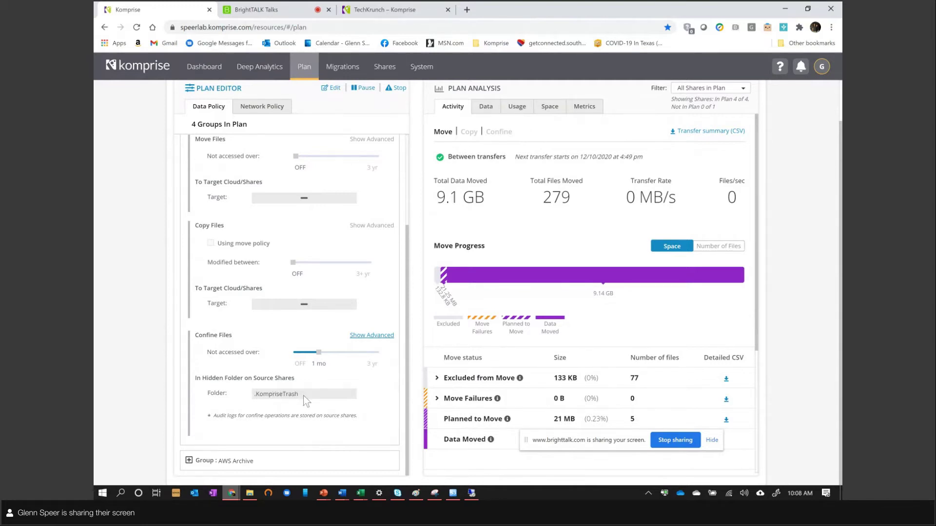
Switch to File Explorer and open the TESTSHARE-LOGS share on \\speerwin2016-2.
click(250, 493)
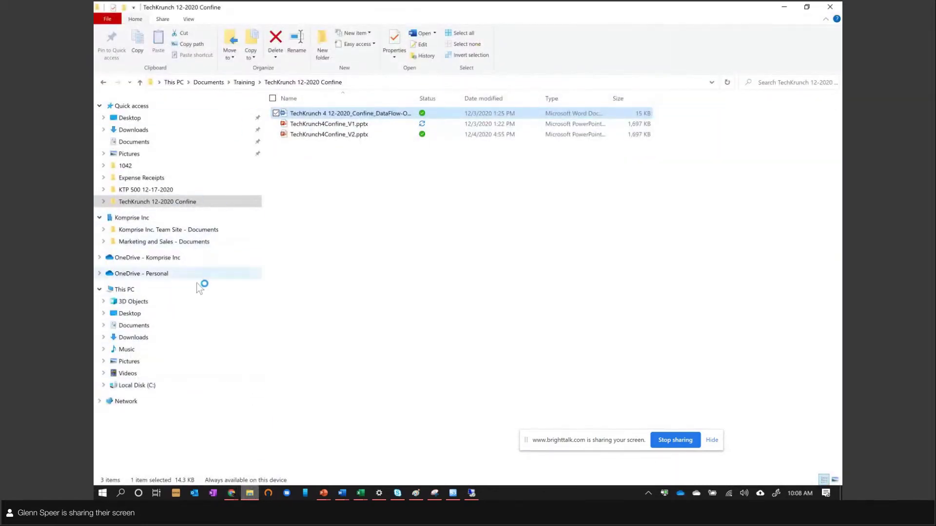
click(357, 81)
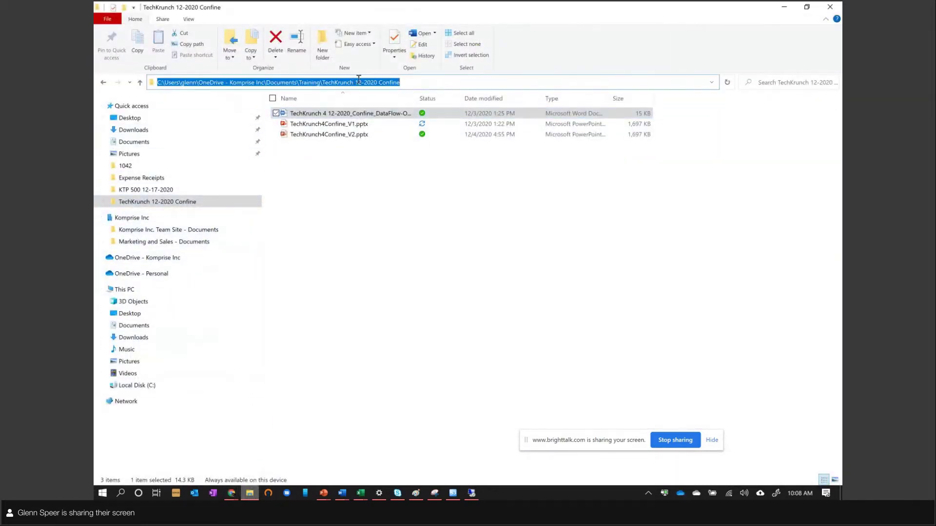
text(\)
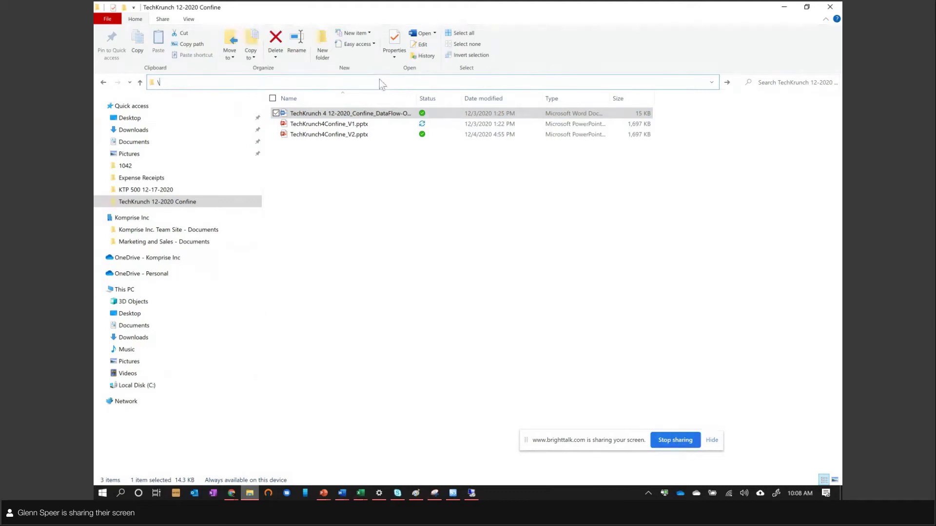
text(\speer)
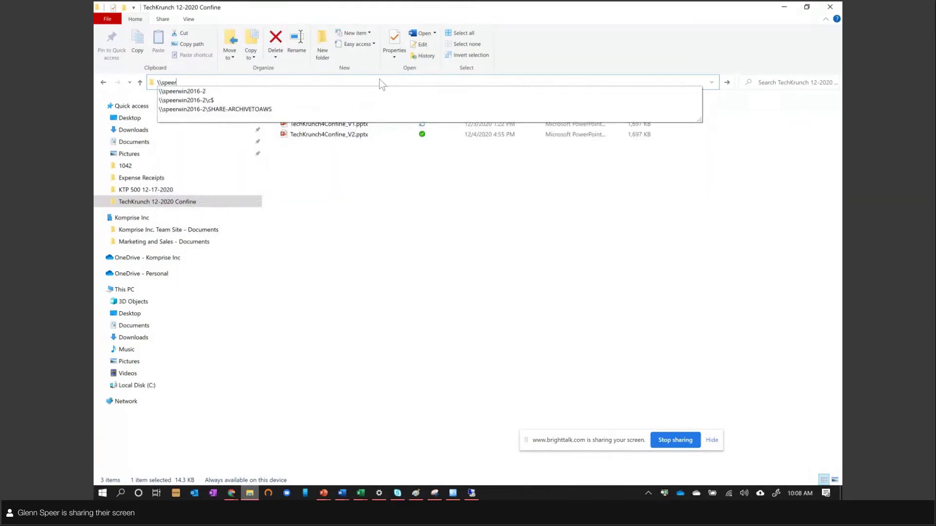
click(191, 93)
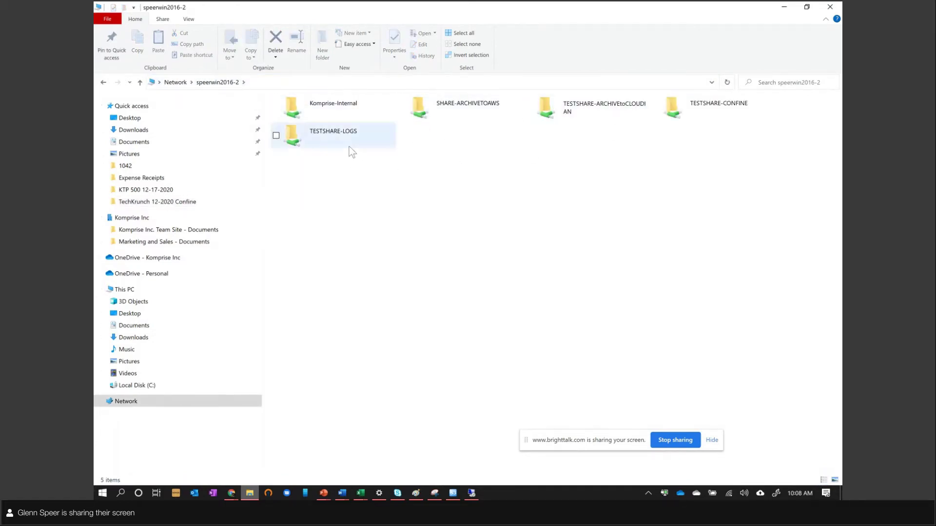
double_click(341, 132)
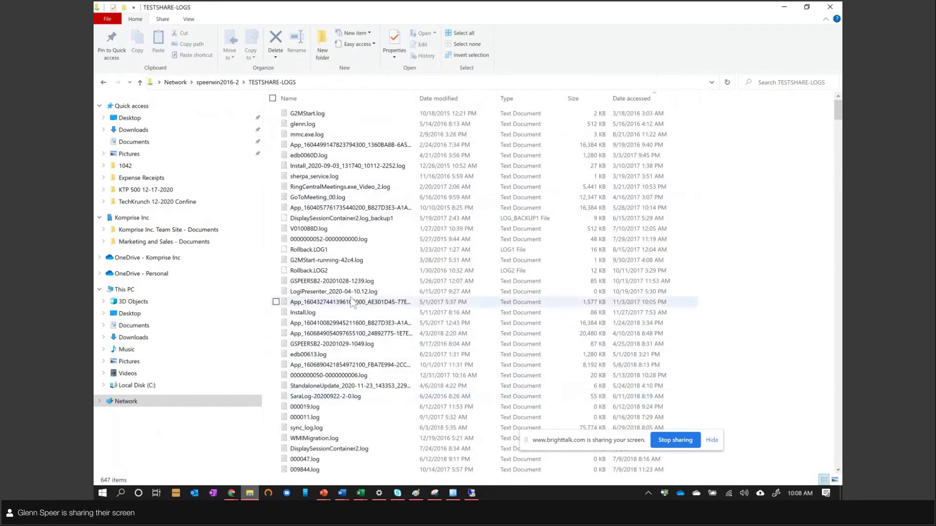
Check the log files sorted by date accessed in both orders, ending with the oldest first, and return to the Komprise plan.
click(646, 94)
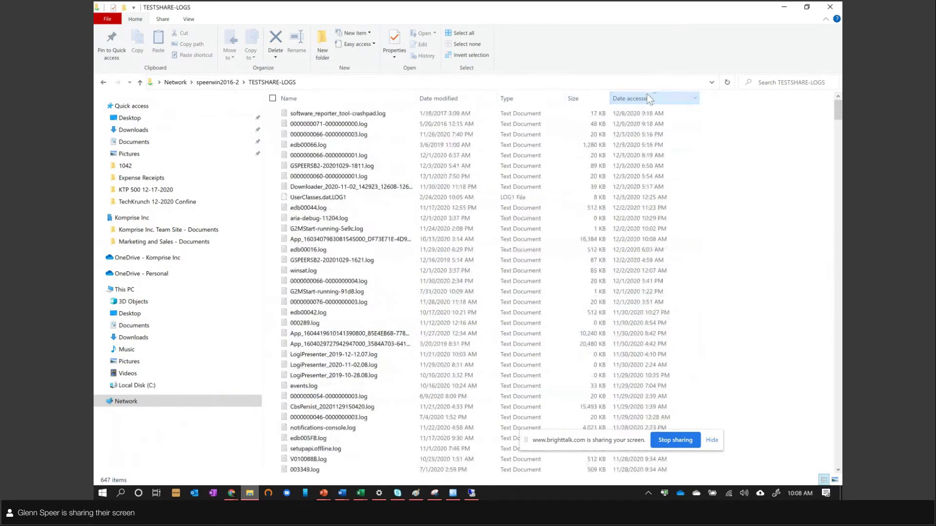
click(648, 95)
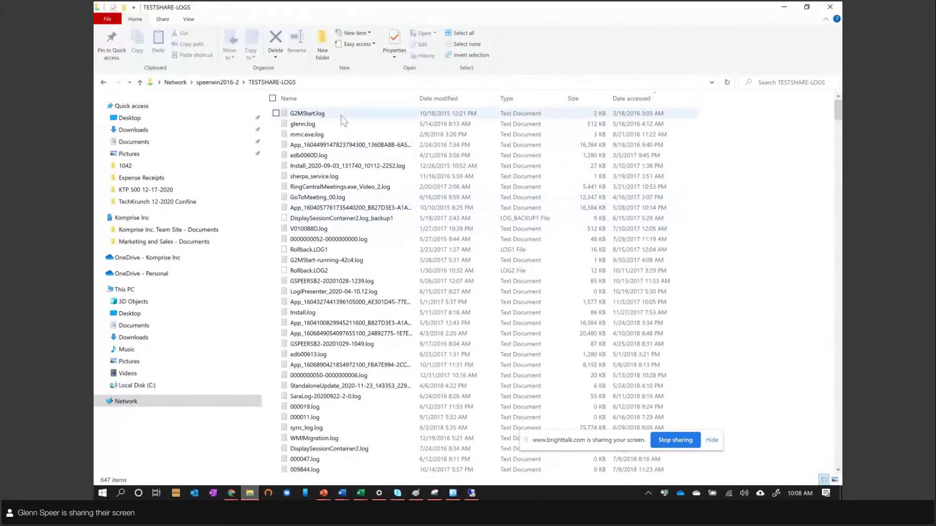
click(785, 8)
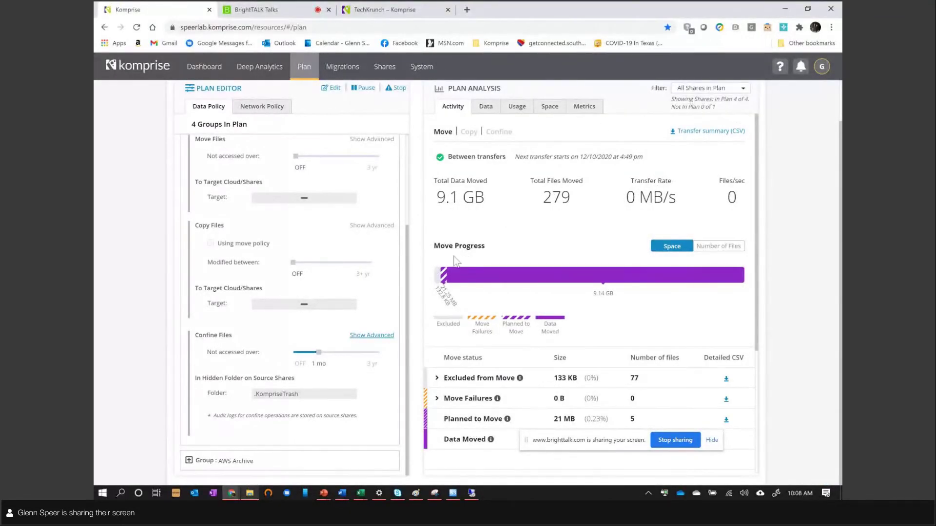
Open the shares of the SpeerWin2016-2 file server and bring up the available actions for its TESTSHARE-LOGS share.
scroll(485, 227, up, 1)
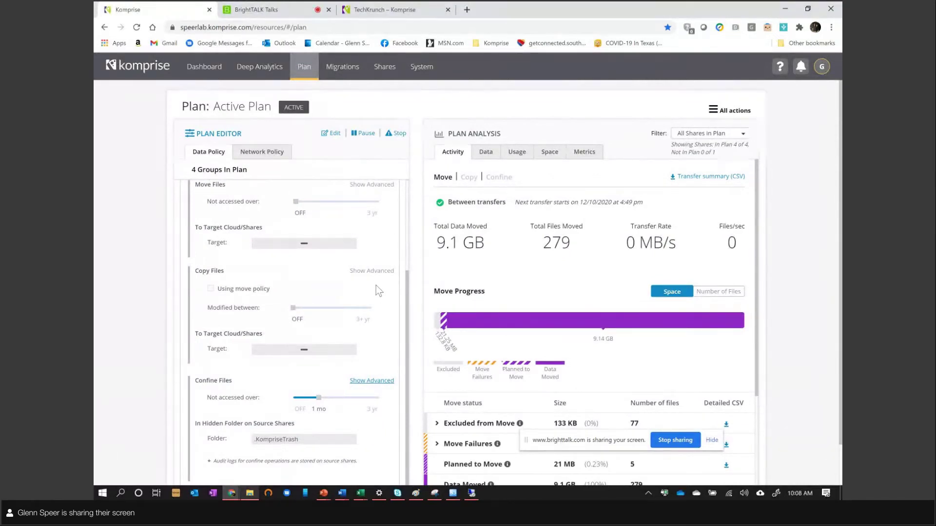
click(383, 73)
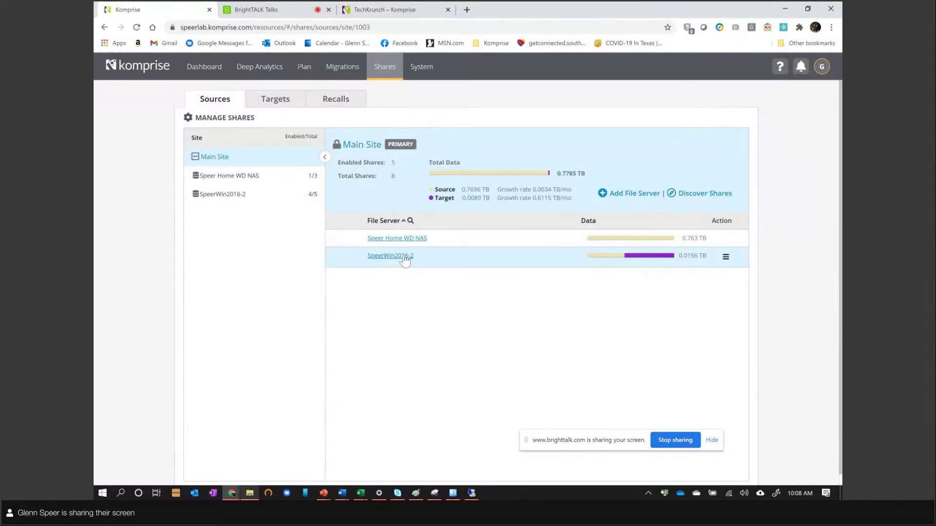
click(405, 258)
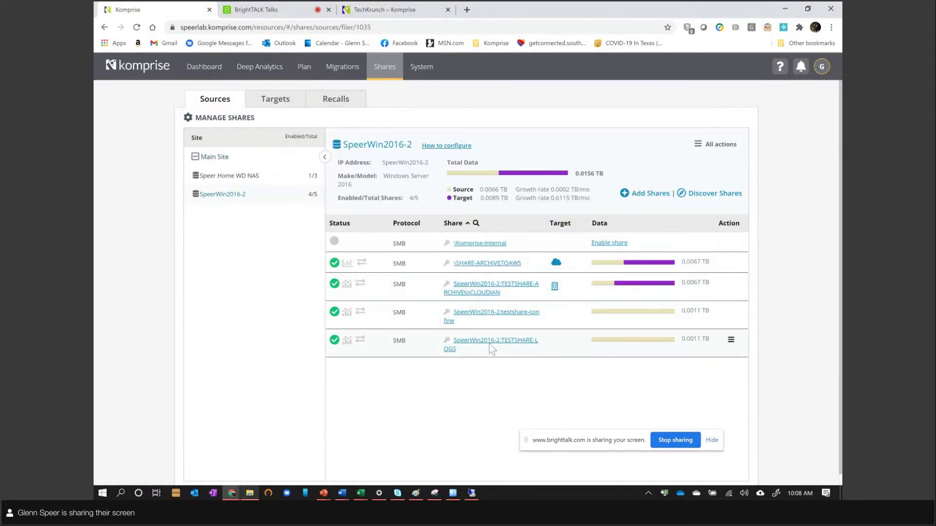
click(731, 343)
click(705, 407)
click(594, 226)
Switch to File Explorer and look through the log files in the TESTSHARE-LOGS share.
click(250, 493)
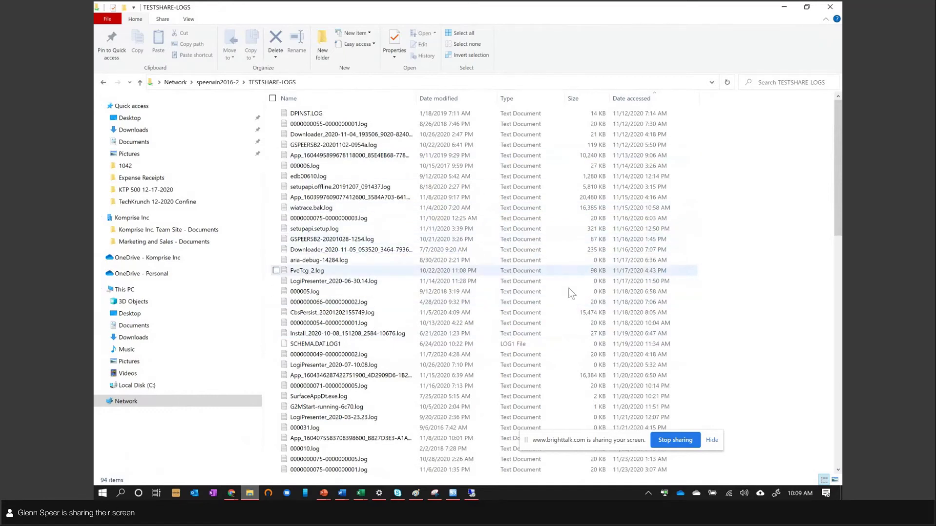
drag(601, 434, 609, 450)
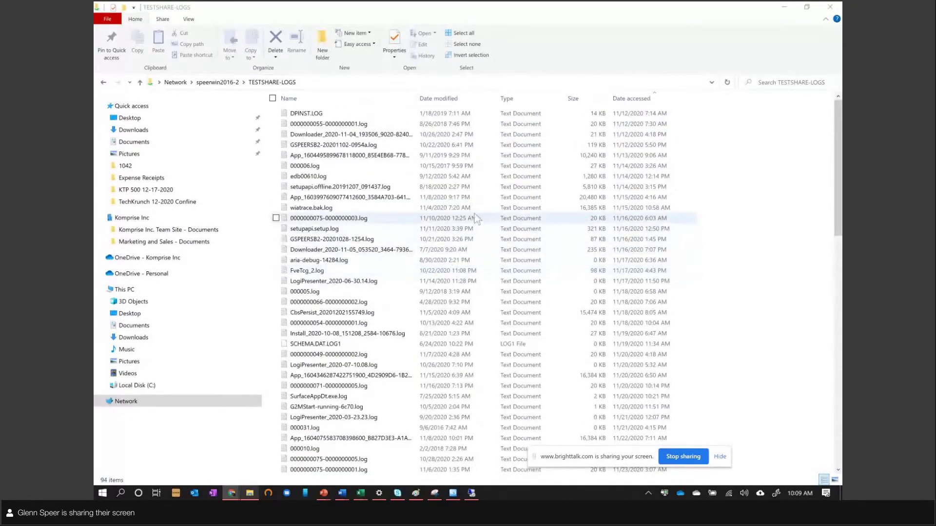
scroll(452, 266, down, 5)
scroll(451, 264, up, 5)
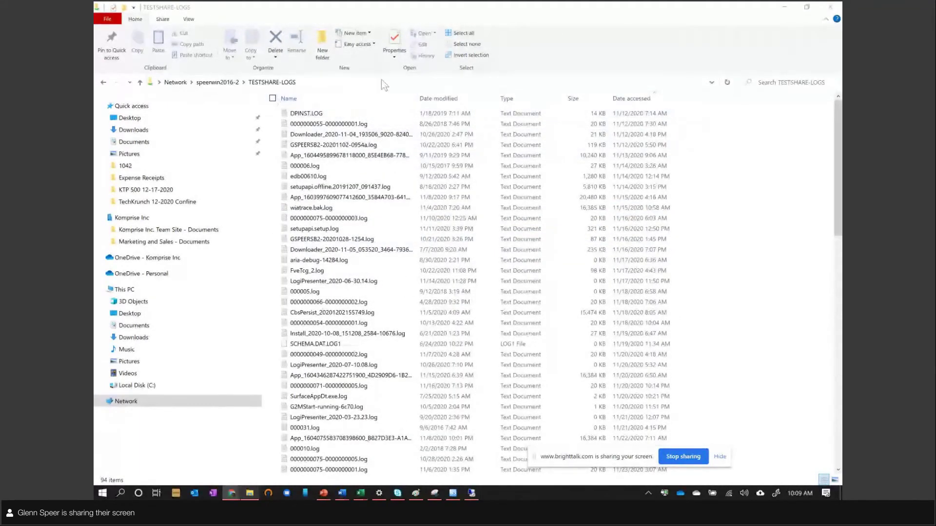
Change the folder options in File Explorer to show hidden files, folders, and drives.
click(187, 20)
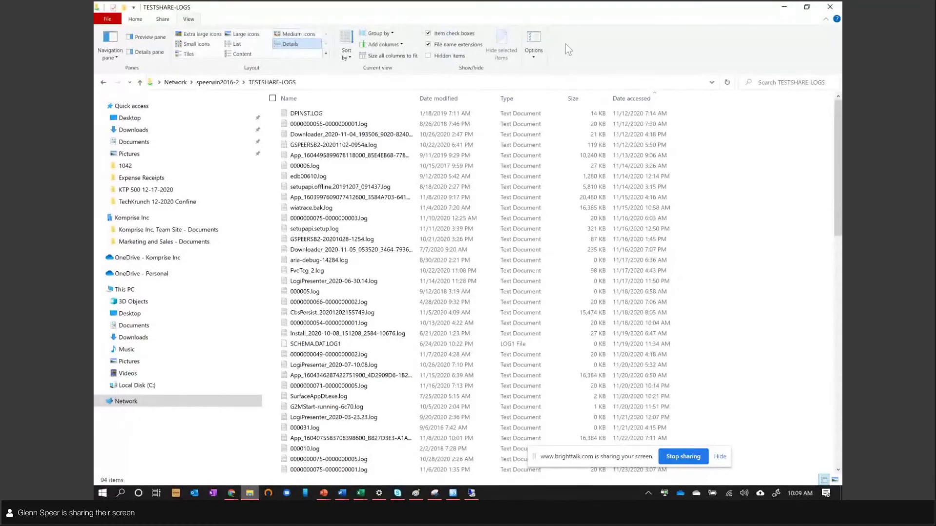
click(535, 56)
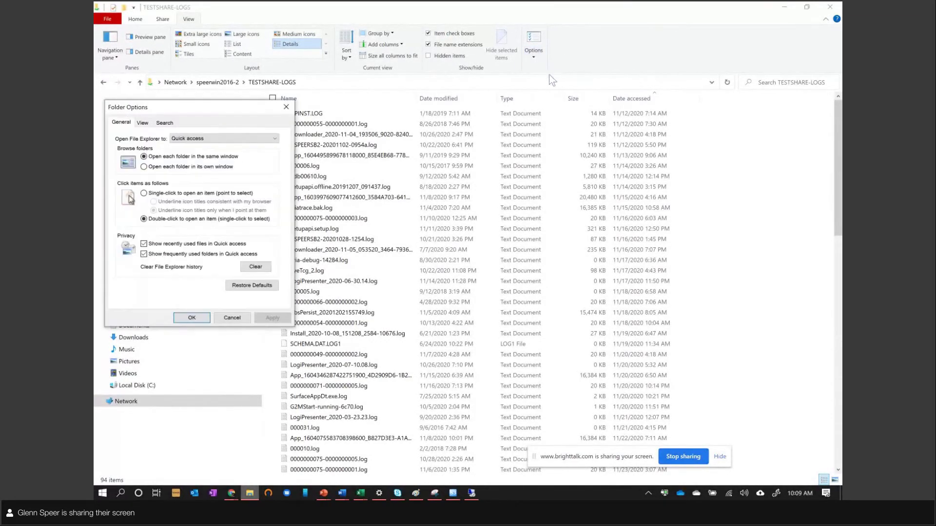
click(165, 124)
click(142, 123)
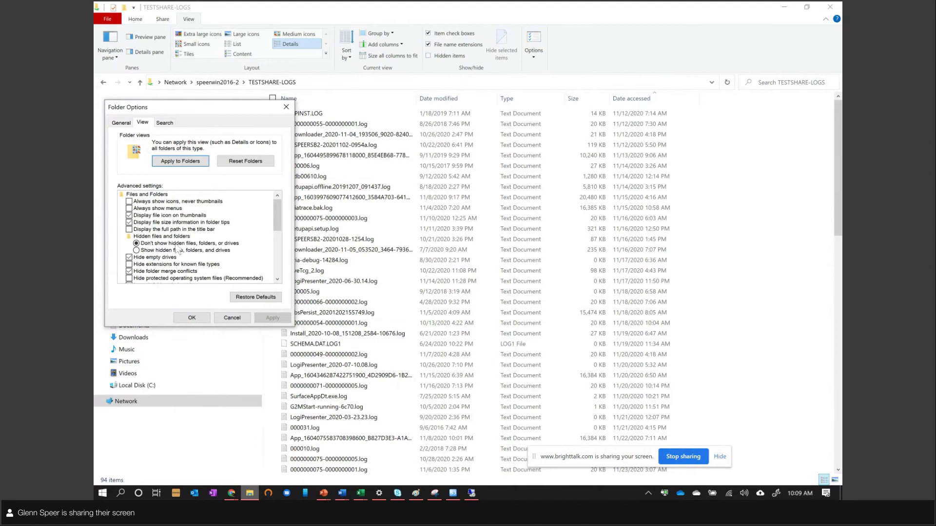
click(143, 251)
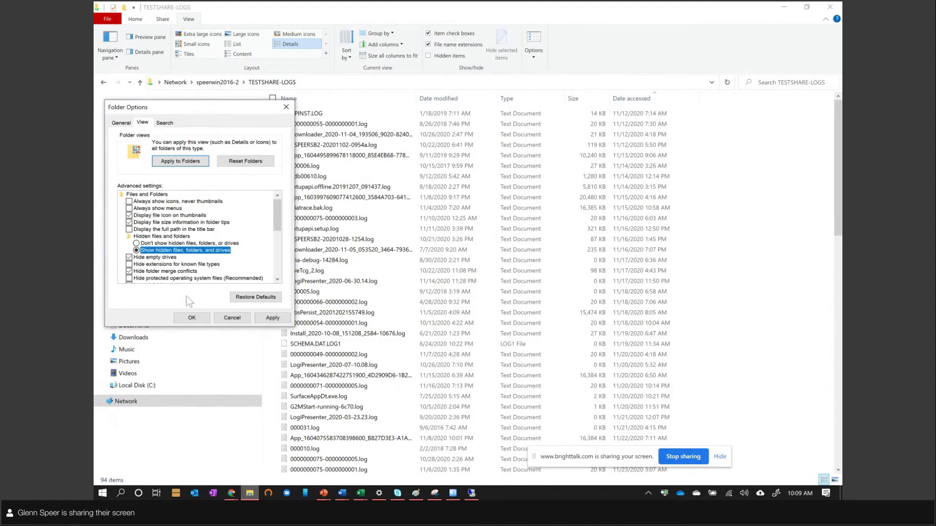
click(192, 318)
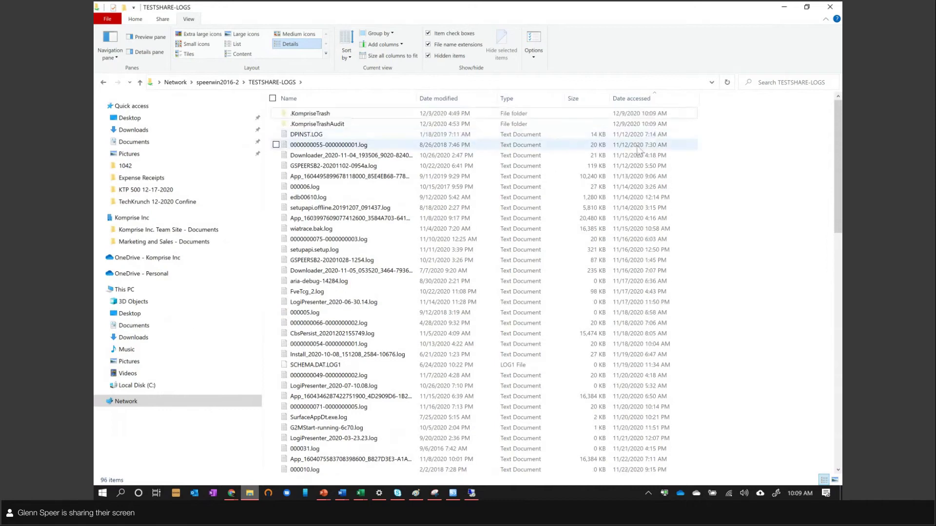
Open the hidden .KompriseTrash folder and its smb_SpeerWin2016-2_TESTSHARE-LOGS subfolder.
click(348, 113)
double_click(347, 112)
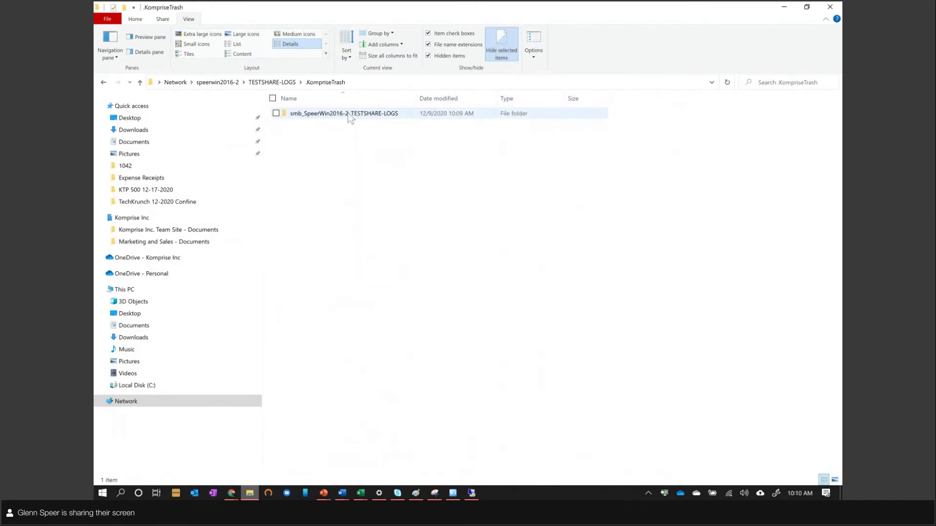
click(359, 113)
double_click(359, 112)
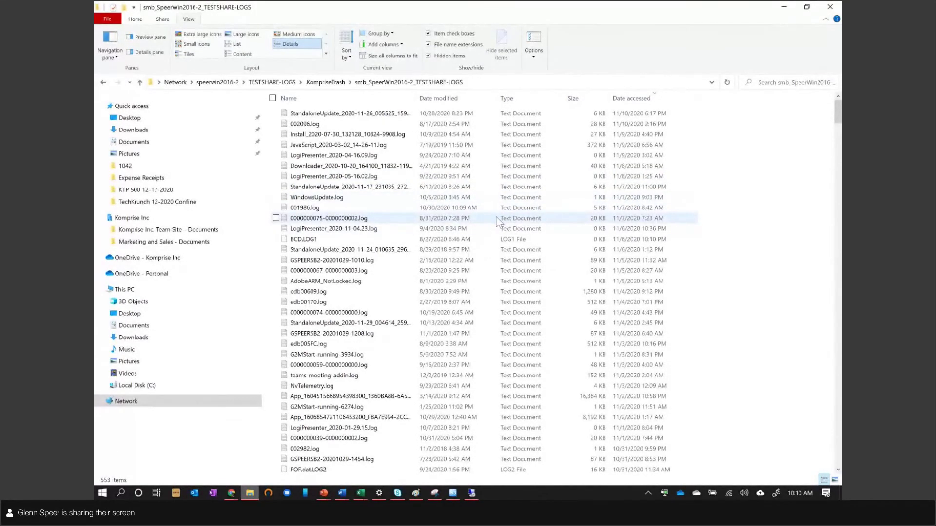
Look over the confined log files in the subfolder, ending with all of them selected.
key(ctrl+a)
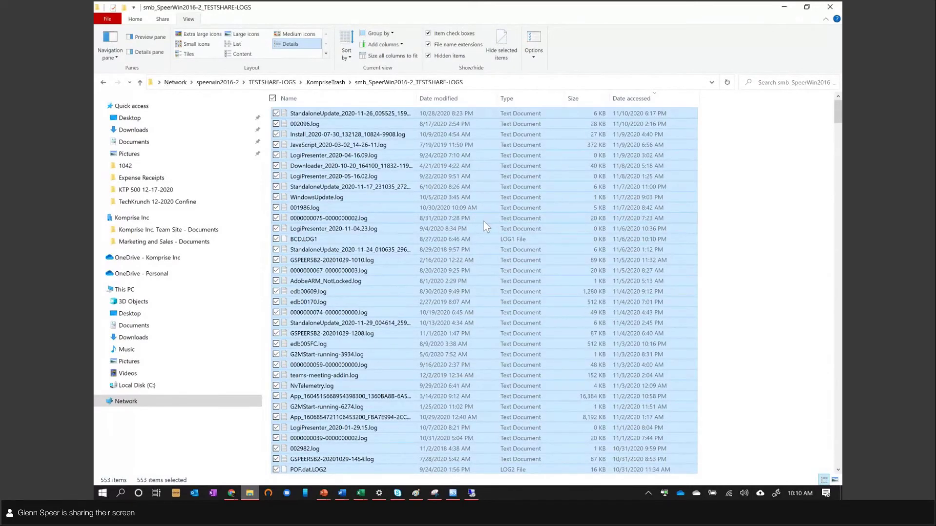
click(801, 242)
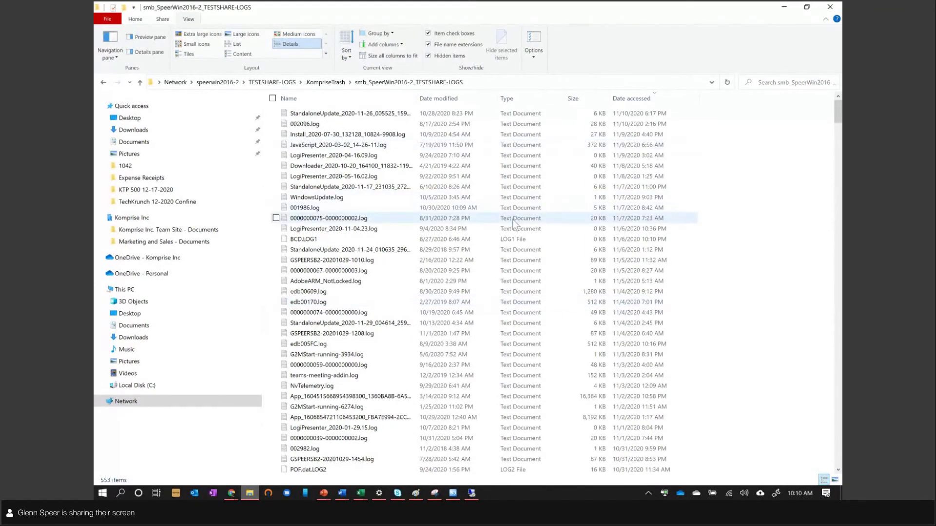
scroll(485, 298, down, 2)
scroll(679, 120, up, 2)
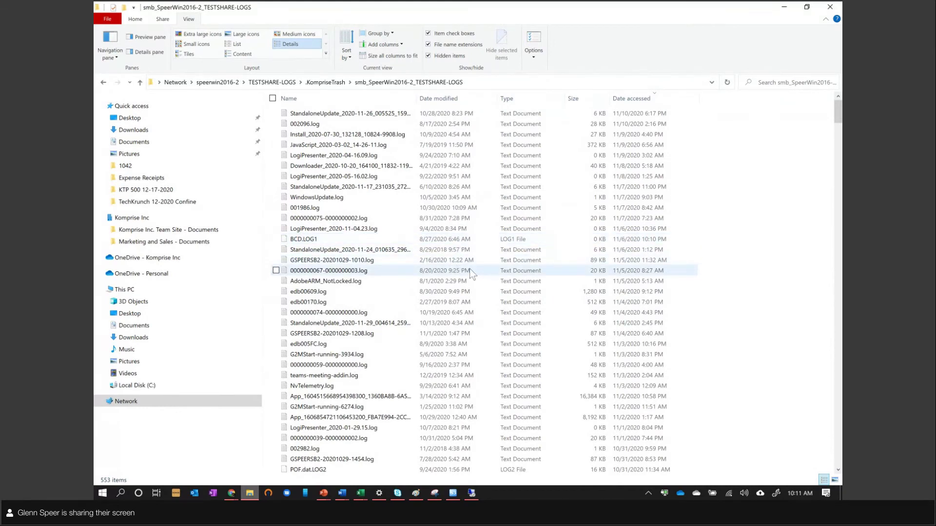
key(ctrl+a)
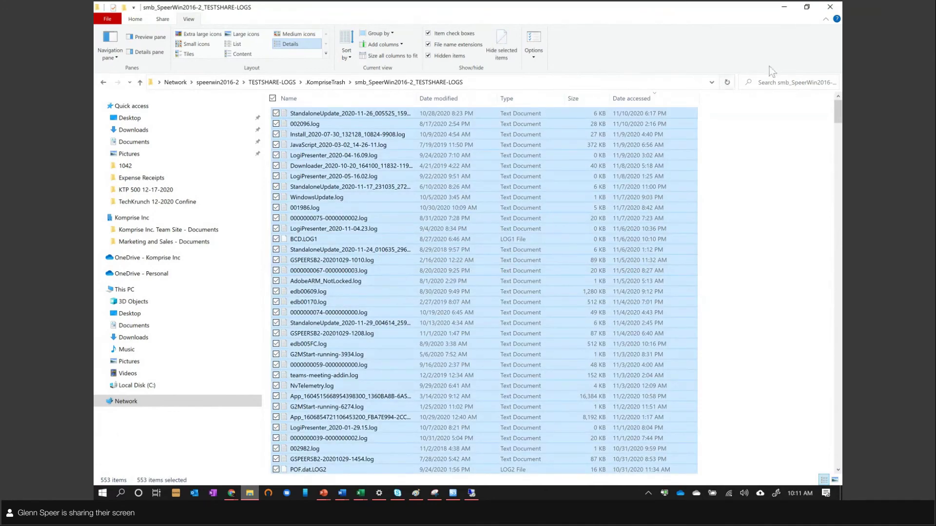
Return to the active plan in Komprise, collapse the Cloudian Archive group and show the plan's data analysis by time of last access.
click(784, 7)
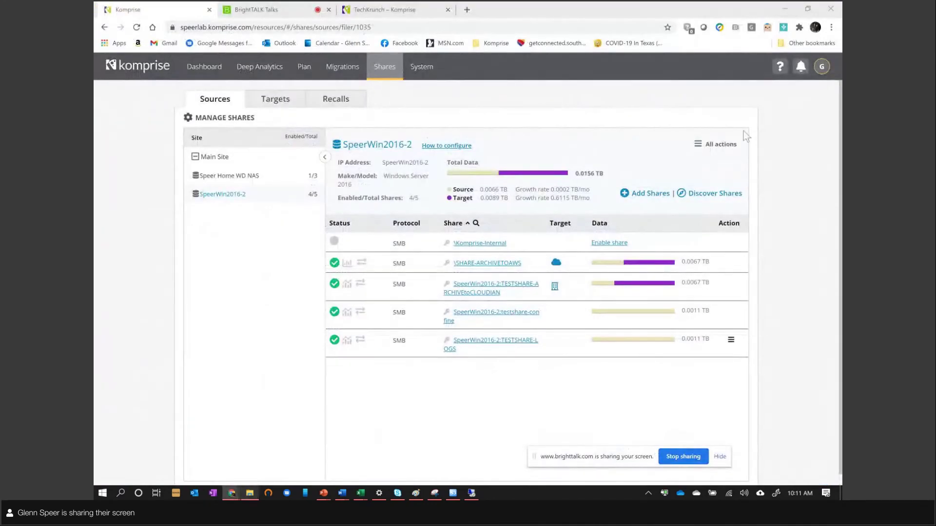
click(304, 67)
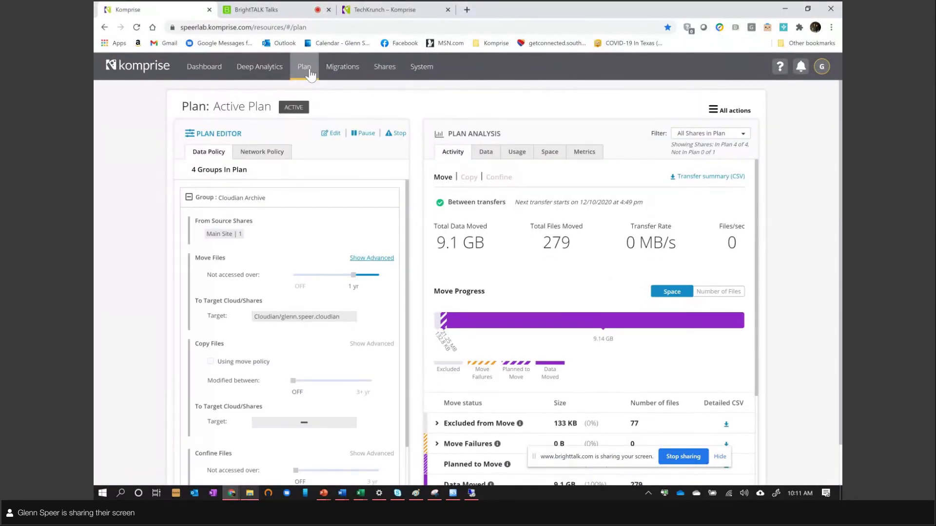
click(189, 198)
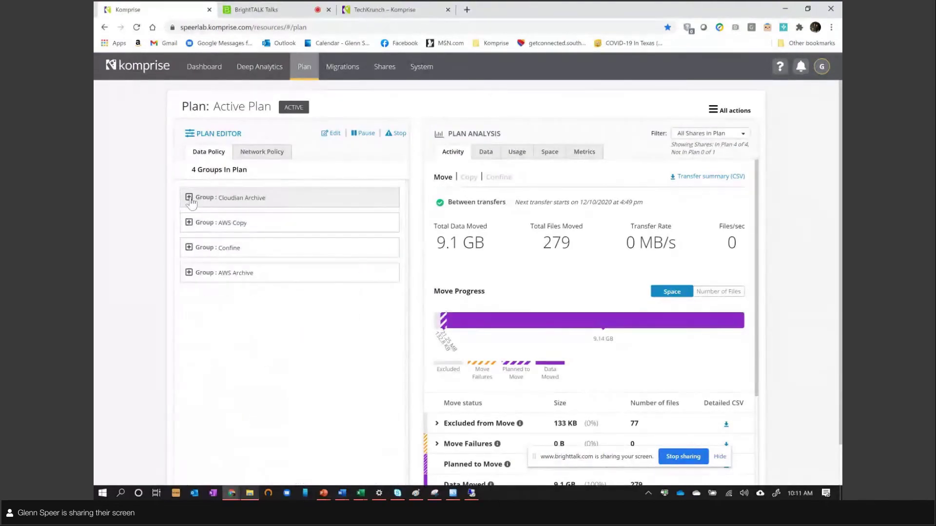
click(483, 159)
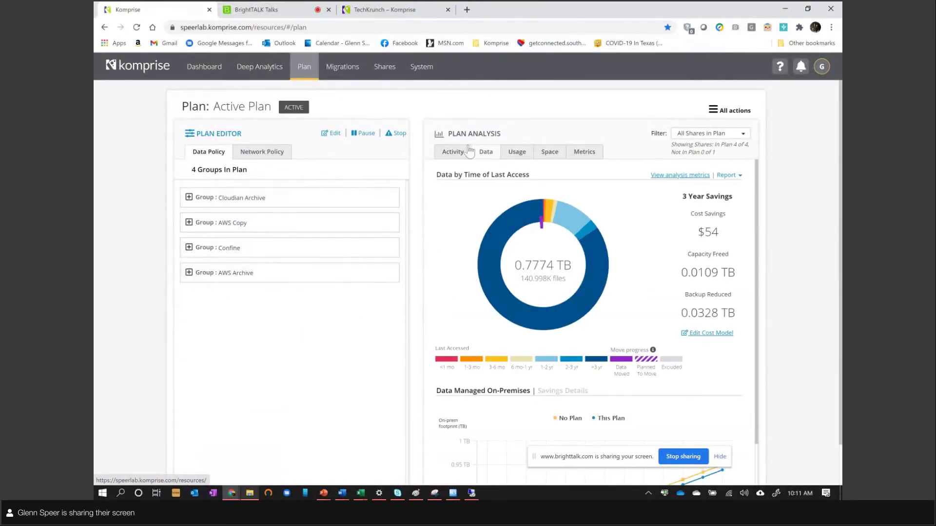